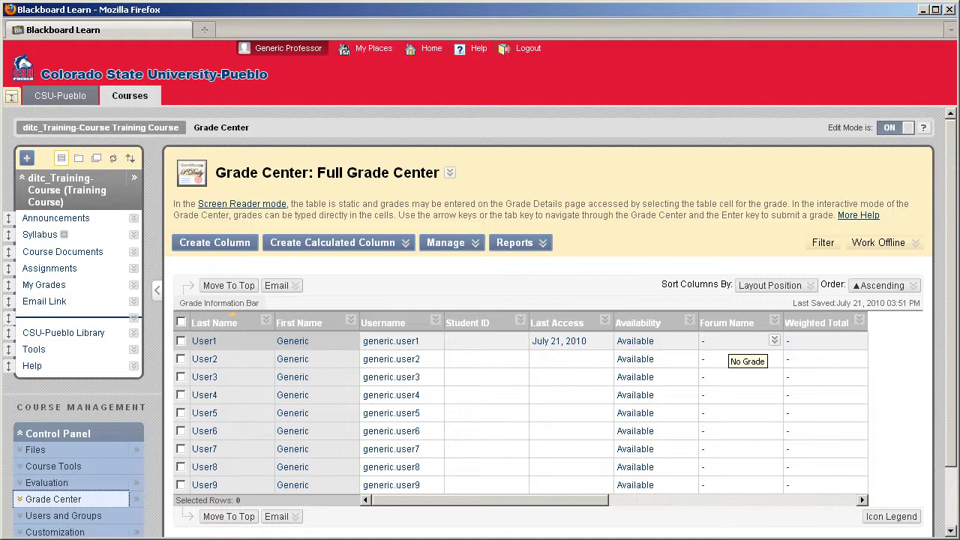
# Expand Grade Center in the course menu and open the Full Grade Center
pyautogui.scroll(-2, 70, 422)
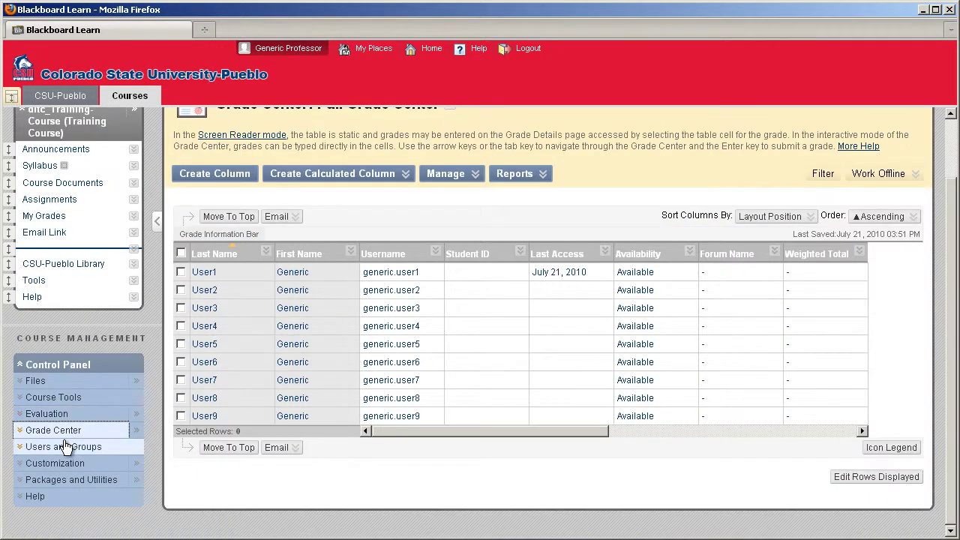
pyautogui.click(60, 432)
pyautogui.click(61, 447)
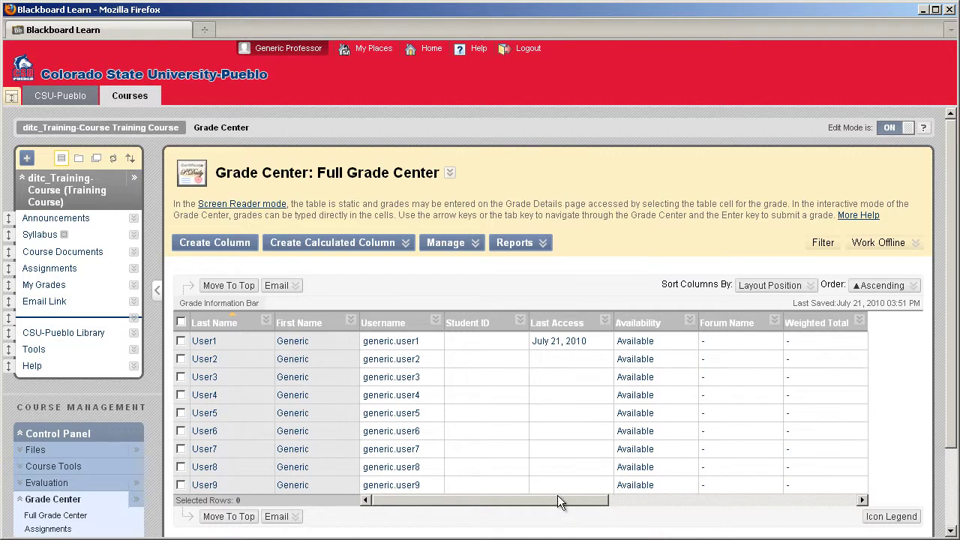
pyautogui.moveTo(558, 500); pyautogui.dragTo(777, 510)
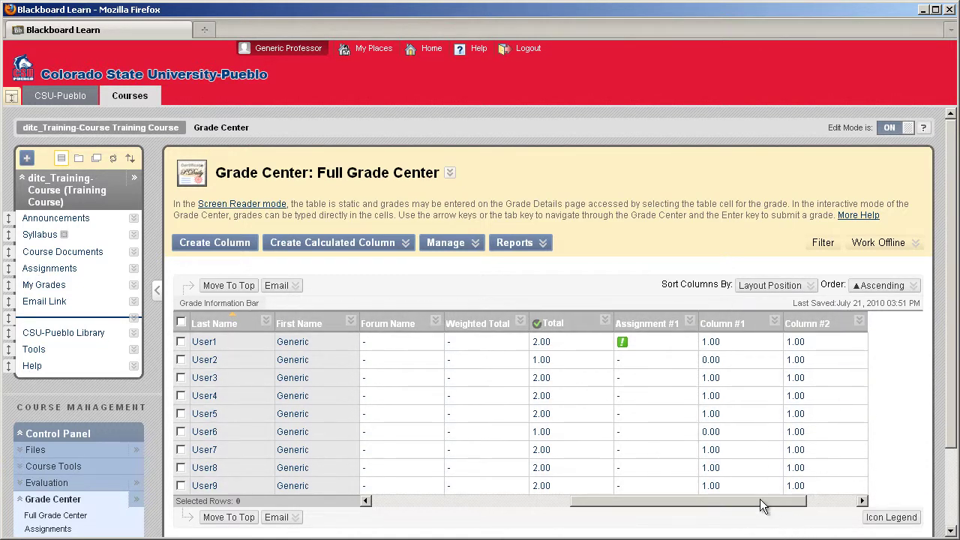
pyautogui.moveTo(767, 501); pyautogui.dragTo(491, 501)
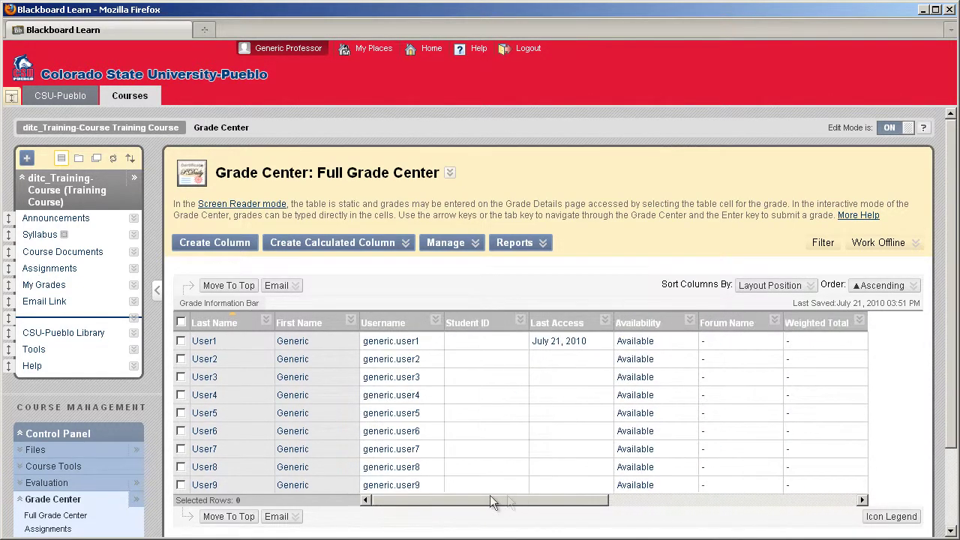
pyautogui.moveTo(553, 501); pyautogui.dragTo(602, 501)
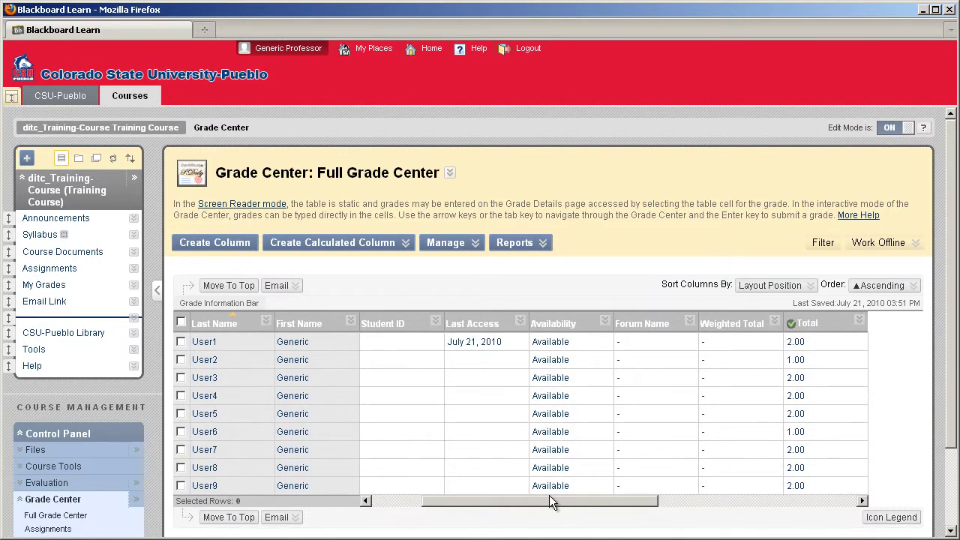
pyautogui.moveTo(552, 500); pyautogui.dragTo(768, 512)
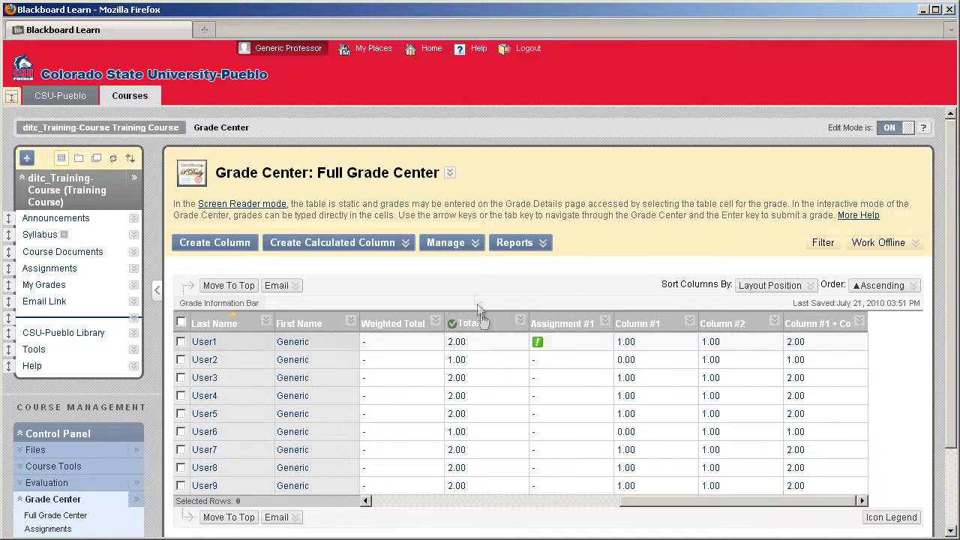
# Open Column Organization from the Grade Center's Manage menu
pyautogui.click(448, 243)
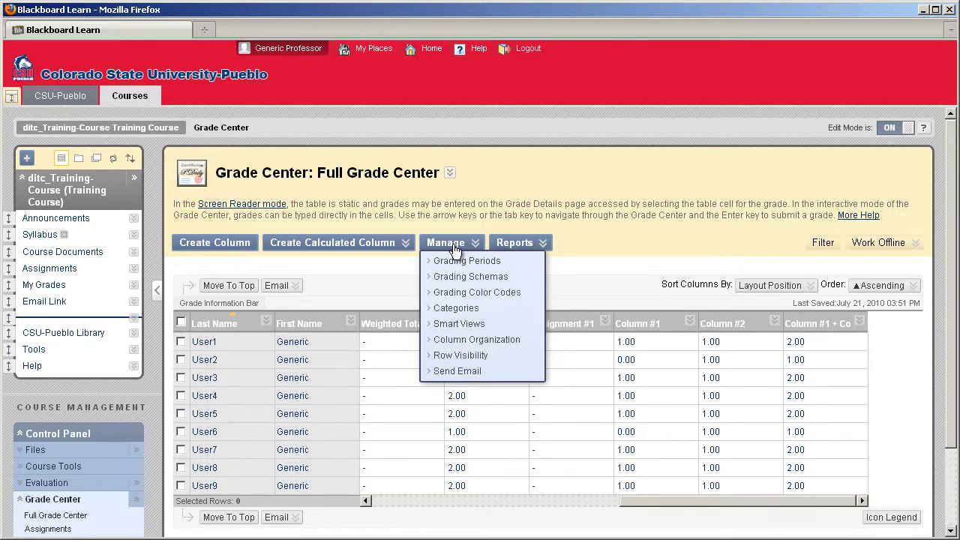
pyautogui.click(464, 342)
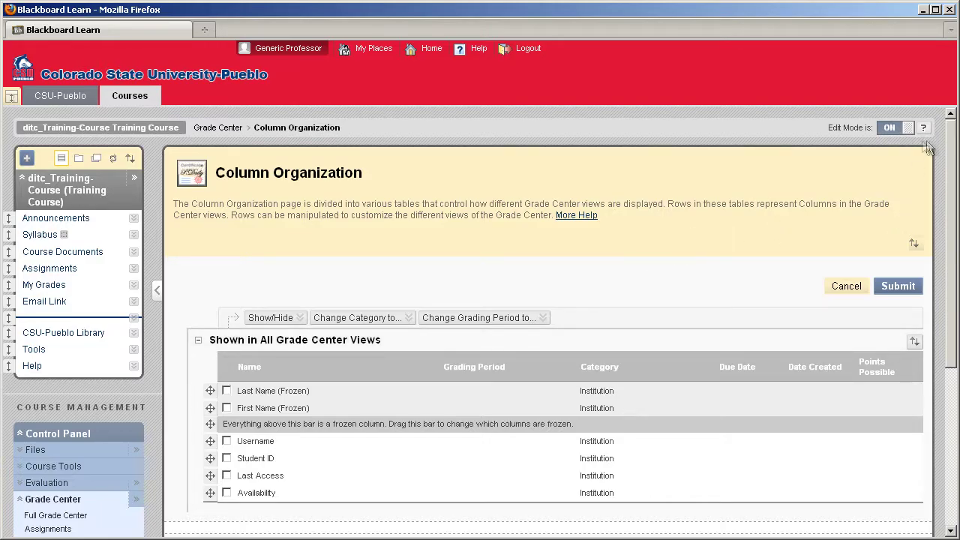
pyautogui.moveTo(950, 145); pyautogui.dragTo(947, 212)
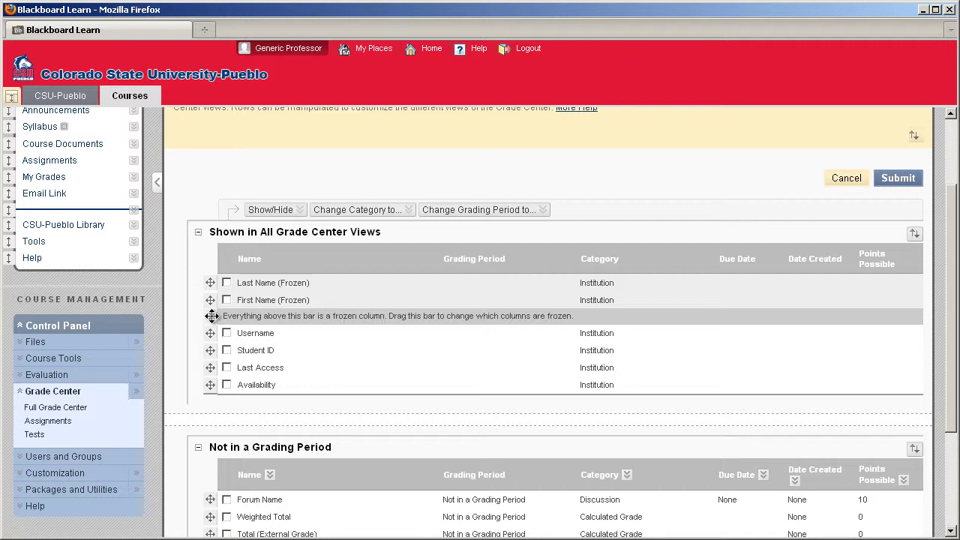
pyautogui.moveTo(210, 315); pyautogui.dragTo(214, 350)
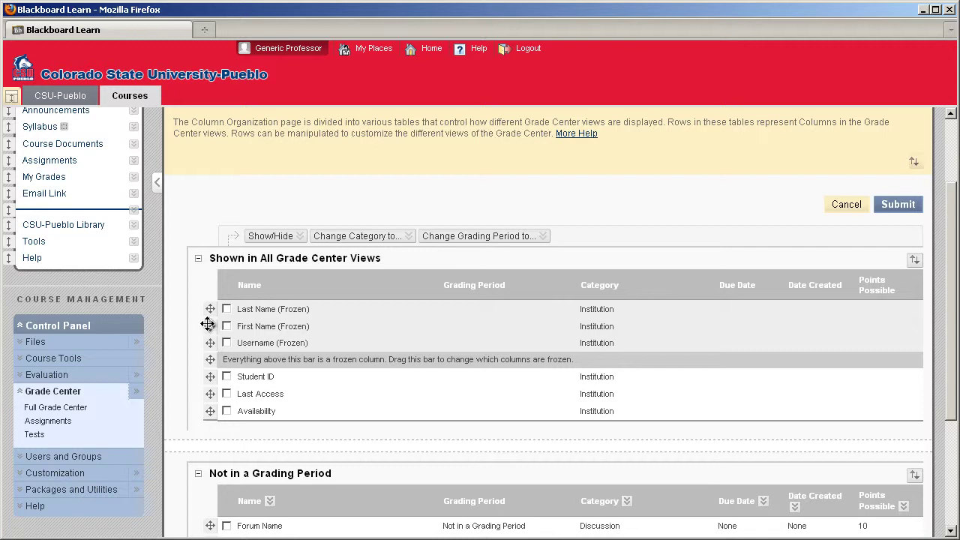
pyautogui.moveTo(207, 324); pyautogui.dragTo(210, 364)
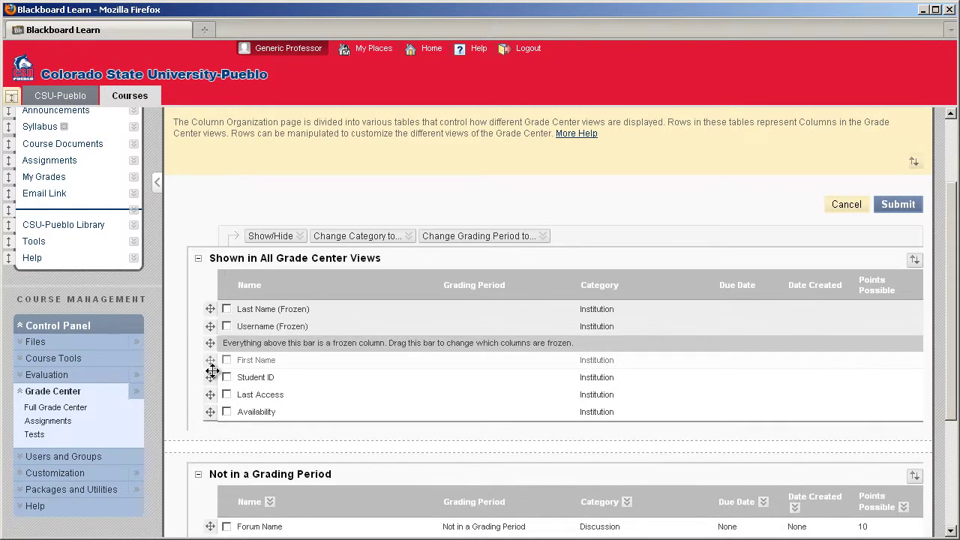
pyautogui.moveTo(211, 309); pyautogui.dragTo(210, 343)
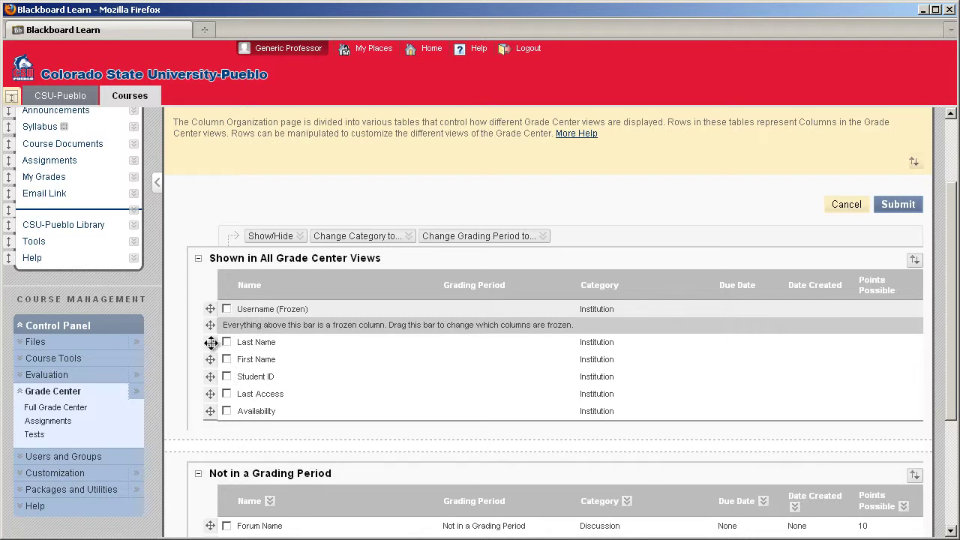
pyautogui.moveTo(210, 342); pyautogui.dragTo(210, 305)
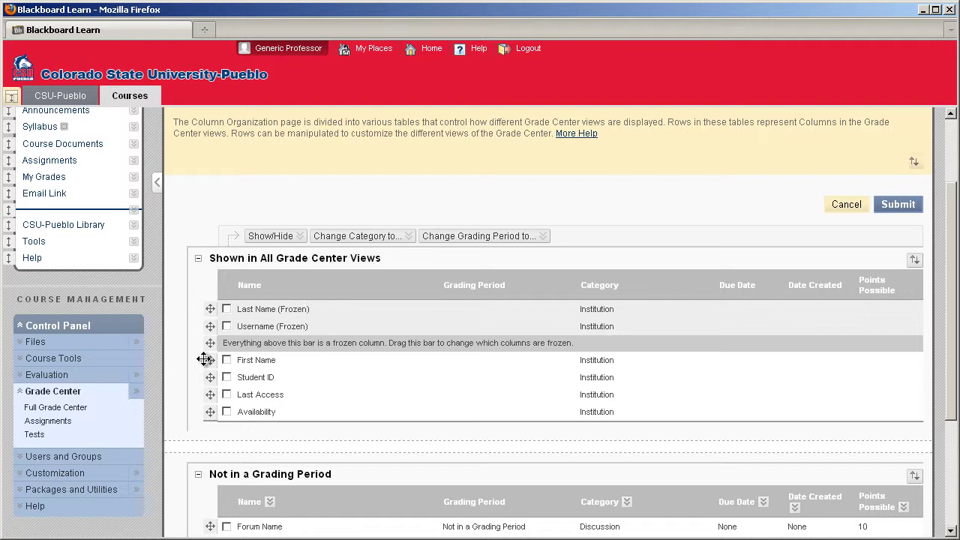
pyautogui.moveTo(208, 360)
pyautogui.mouseDown()
pyautogui.moveTo(208, 330)
pyautogui.moveTo(210, 369)
pyautogui.mouseUp()
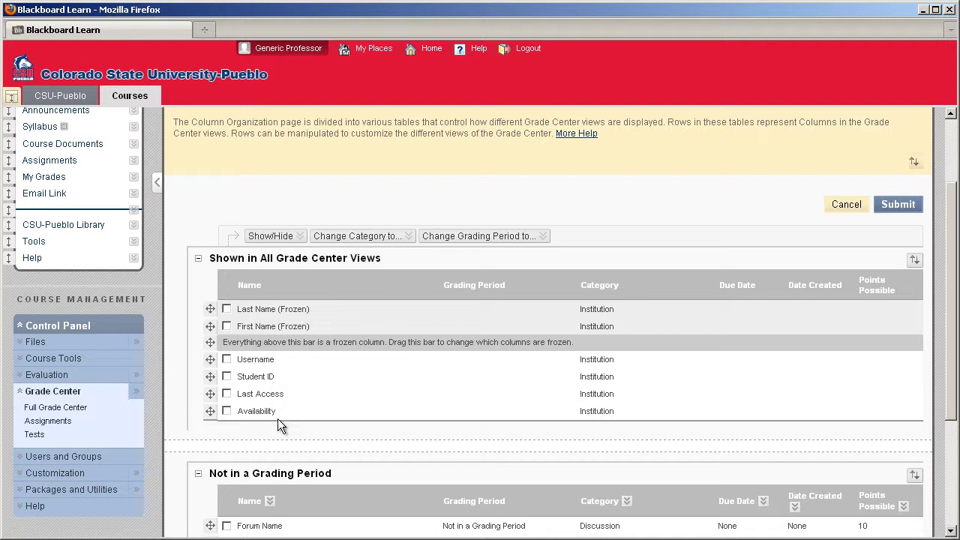
# Check Last Access, Student ID and Username, then apply Hide Selected Columns
pyautogui.click(226, 393)
pyautogui.click(226, 377)
pyautogui.click(227, 359)
pyautogui.click(270, 237)
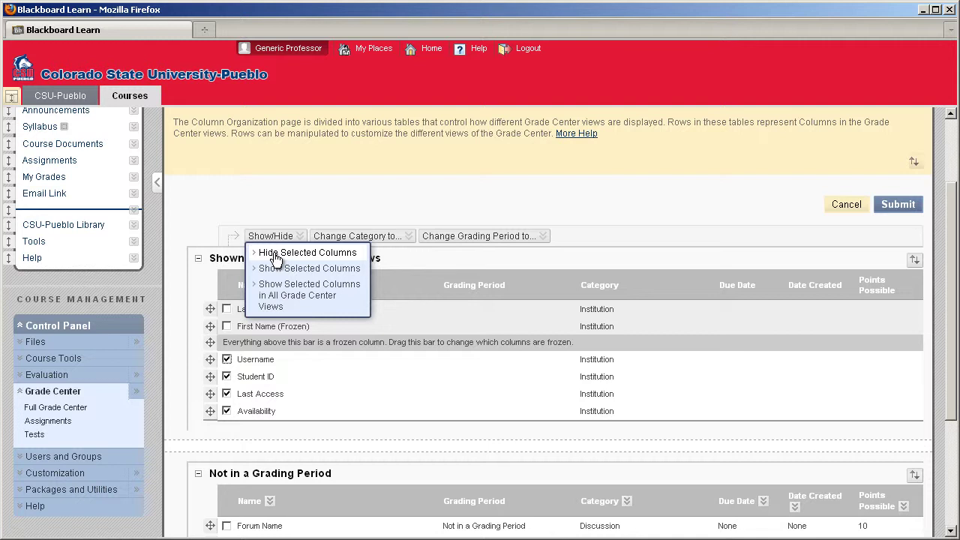
pyautogui.click(275, 255)
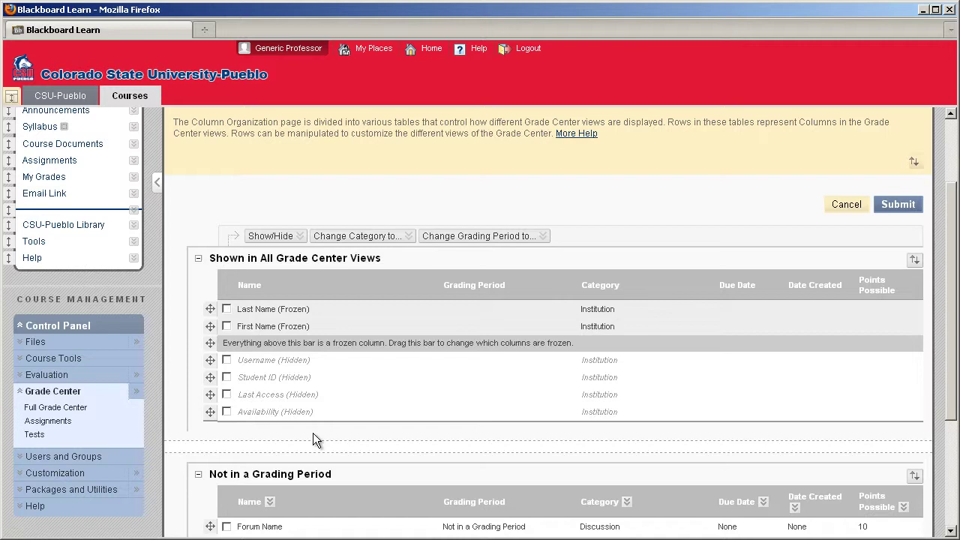
# Move Total (External Grade) to the bottom, Weighted Total above it, and Assignment #1 to the top
pyautogui.scroll(-4, 442, 411)
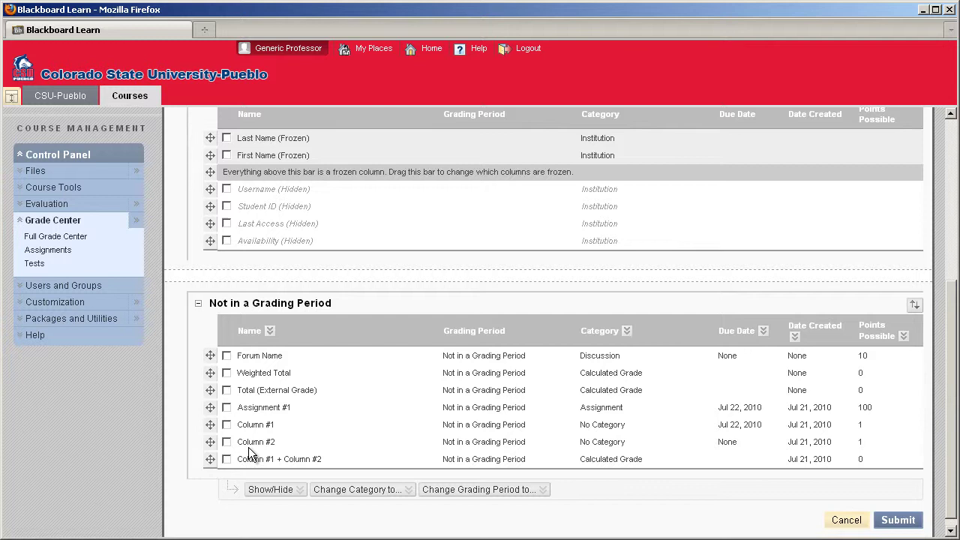
pyautogui.click(342, 489)
pyautogui.moveTo(210, 388); pyautogui.dragTo(214, 473)
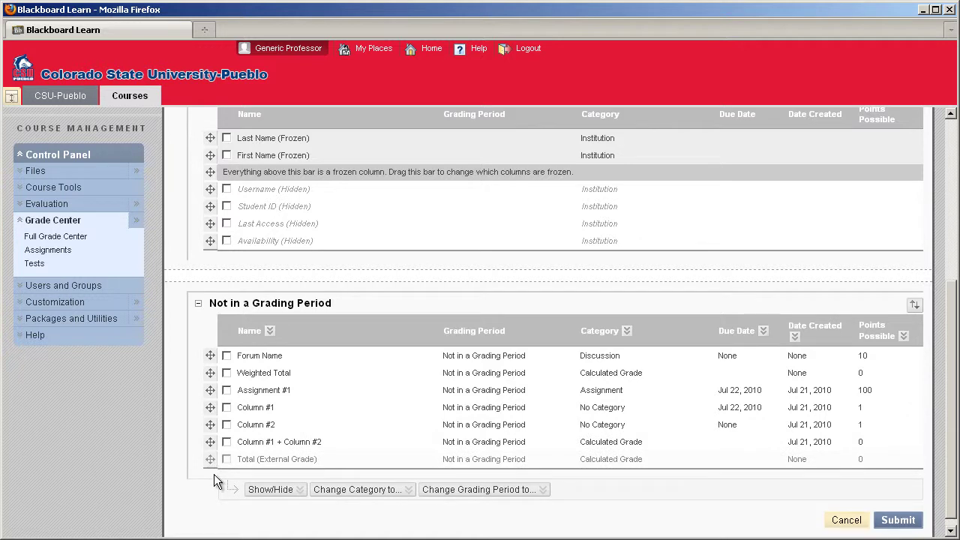
pyautogui.moveTo(210, 372); pyautogui.dragTo(213, 459)
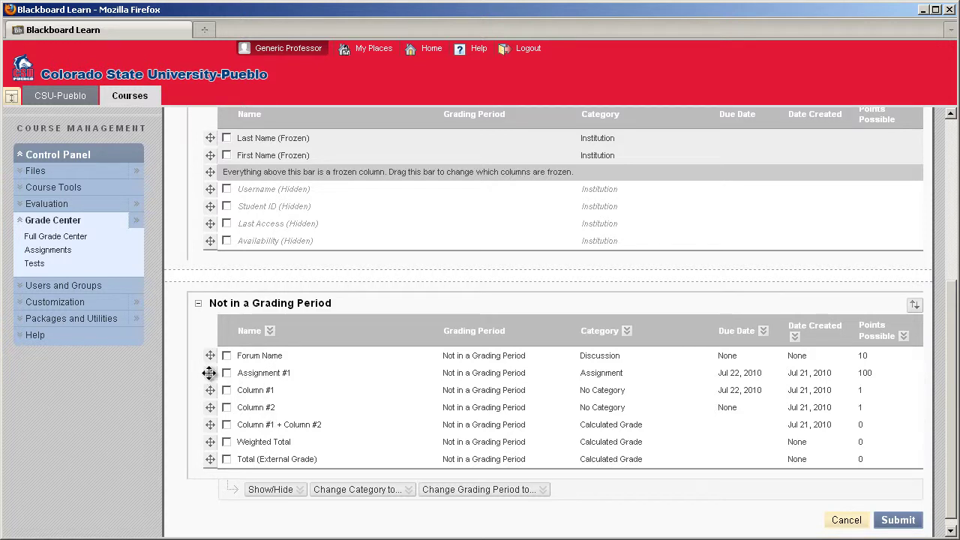
pyautogui.moveTo(209, 373); pyautogui.dragTo(210, 348)
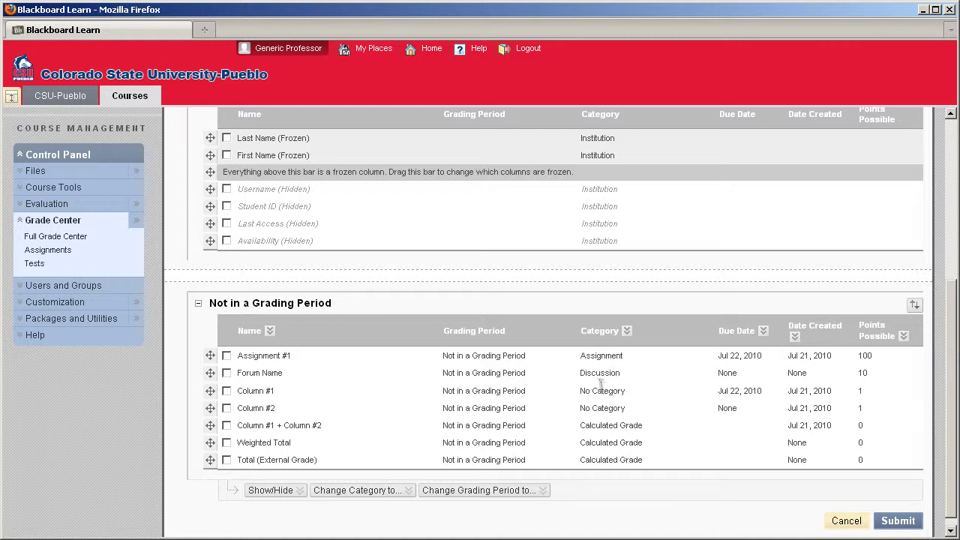
# Check Column #1 and Column #2 and change their category to Assignment
pyautogui.click(227, 390)
pyautogui.click(226, 408)
pyautogui.moveTo(354, 501)
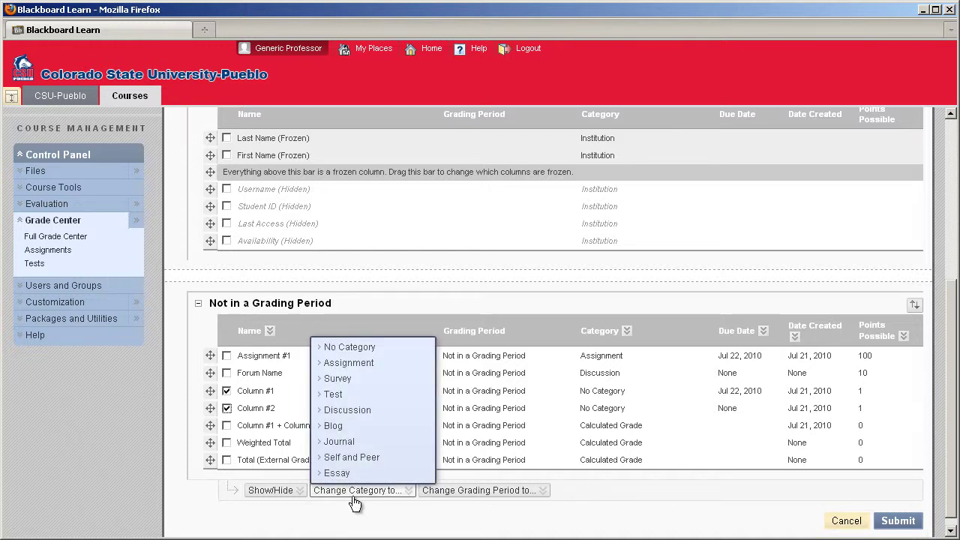
pyautogui.click(363, 364)
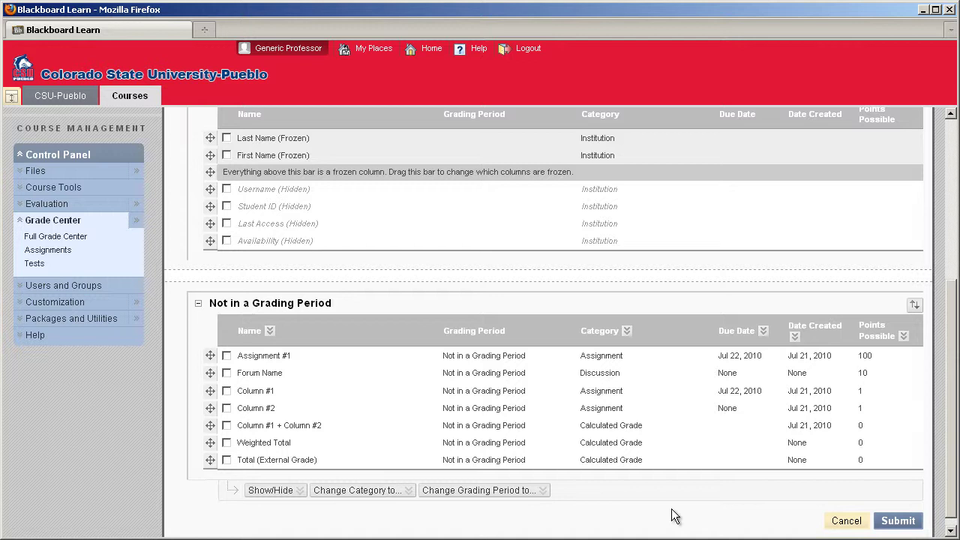
pyautogui.scroll(-1, 671, 513)
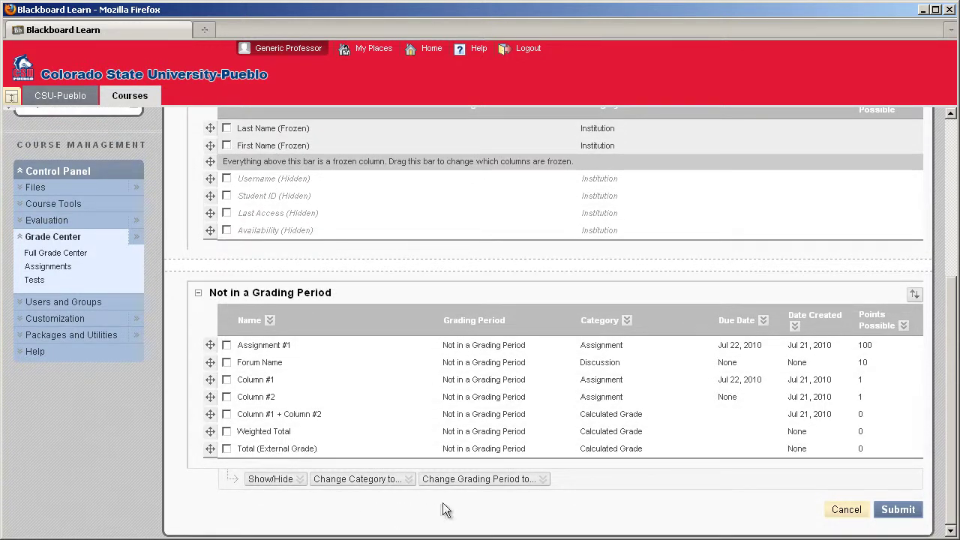
pyautogui.click(485, 481)
pyautogui.scroll(2, 697, 497)
pyautogui.scroll(-2, 693, 492)
# Submit the column organization and review the Full Grade Center grid ending with Total
pyautogui.click(892, 514)
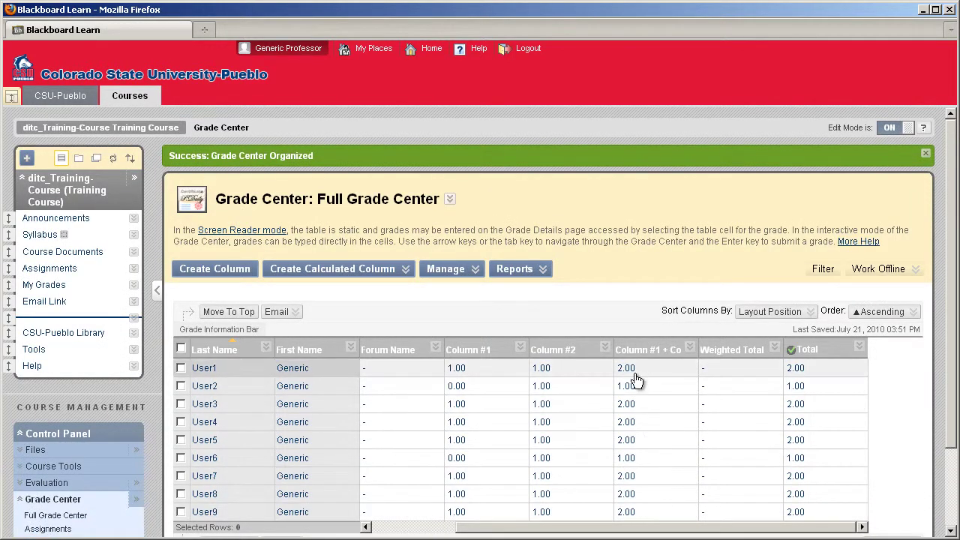
pyautogui.scroll(-3, 574, 405)
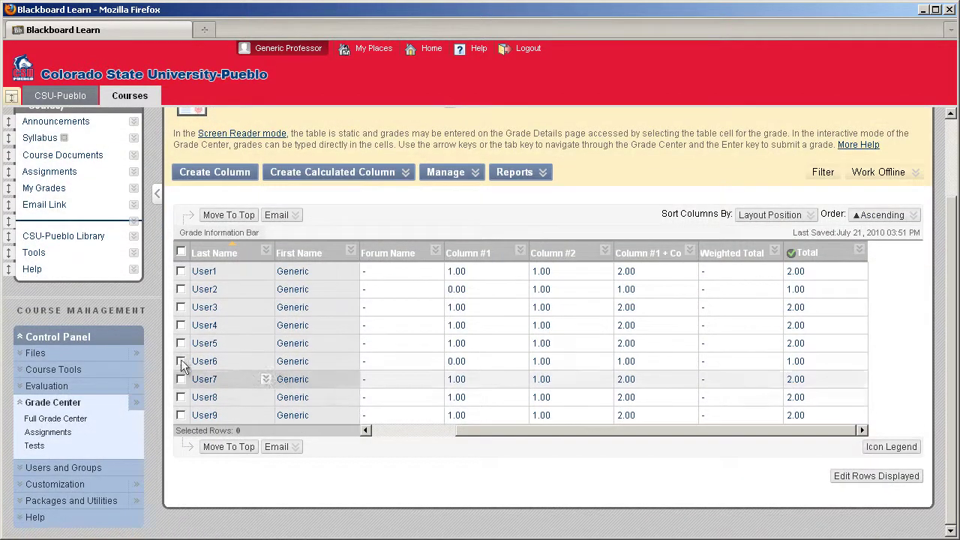
pyautogui.moveTo(725, 431); pyautogui.dragTo(772, 432)
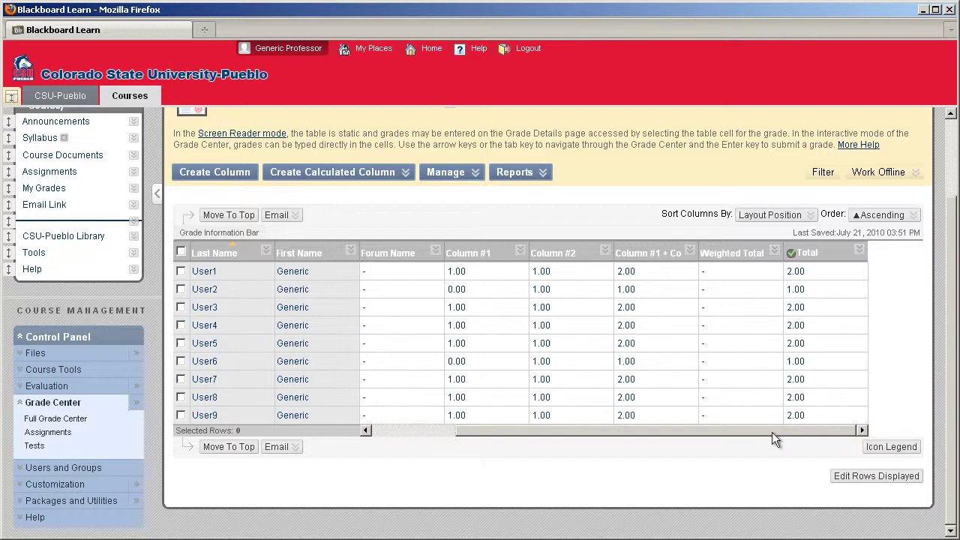